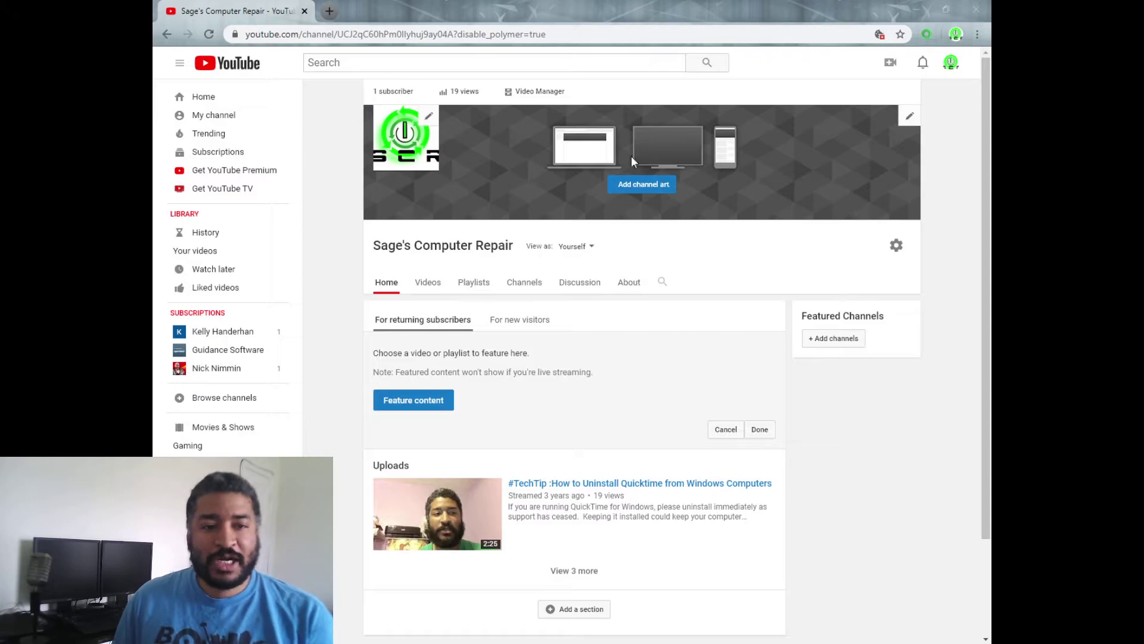
Try adding channel art and signing in to pick an image until the feature-unavailable error appears.
click(654, 195)
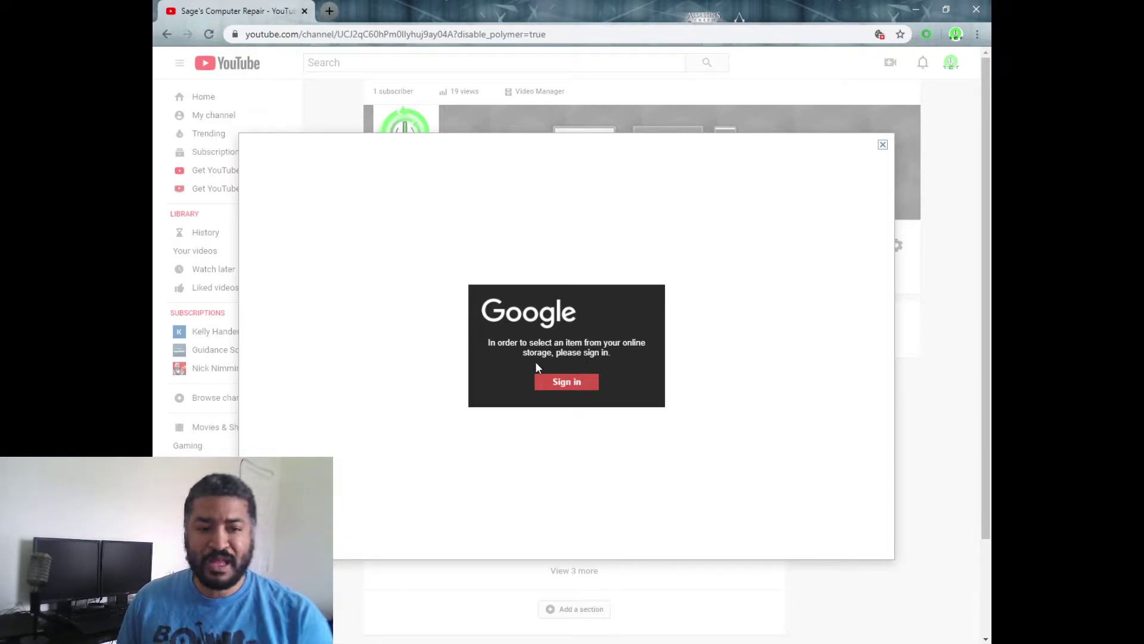
click(567, 382)
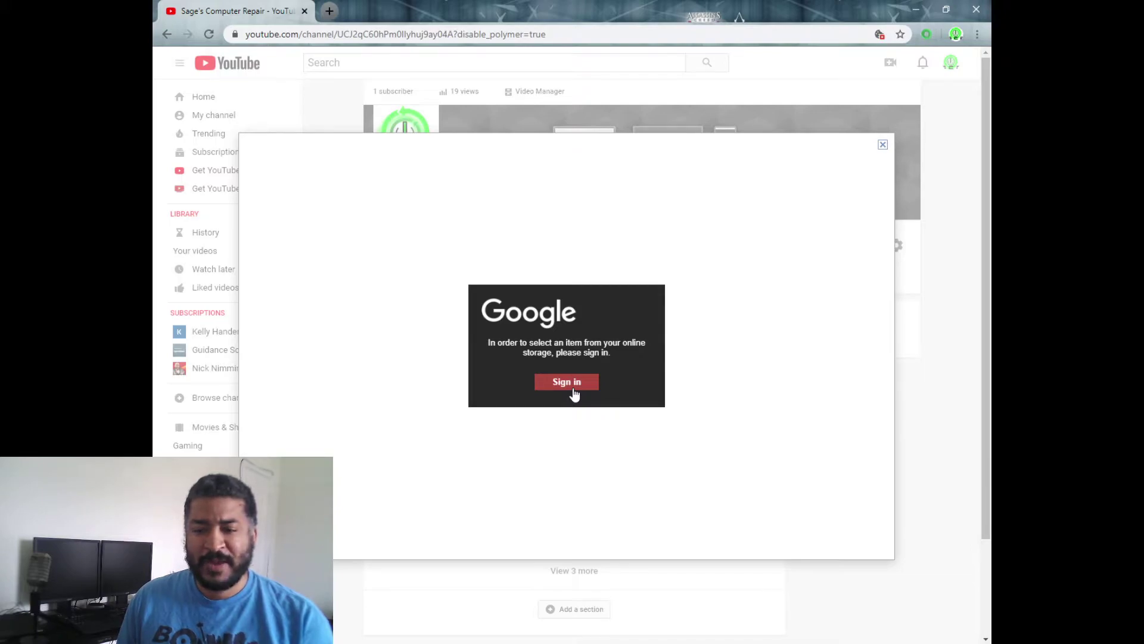
click(573, 392)
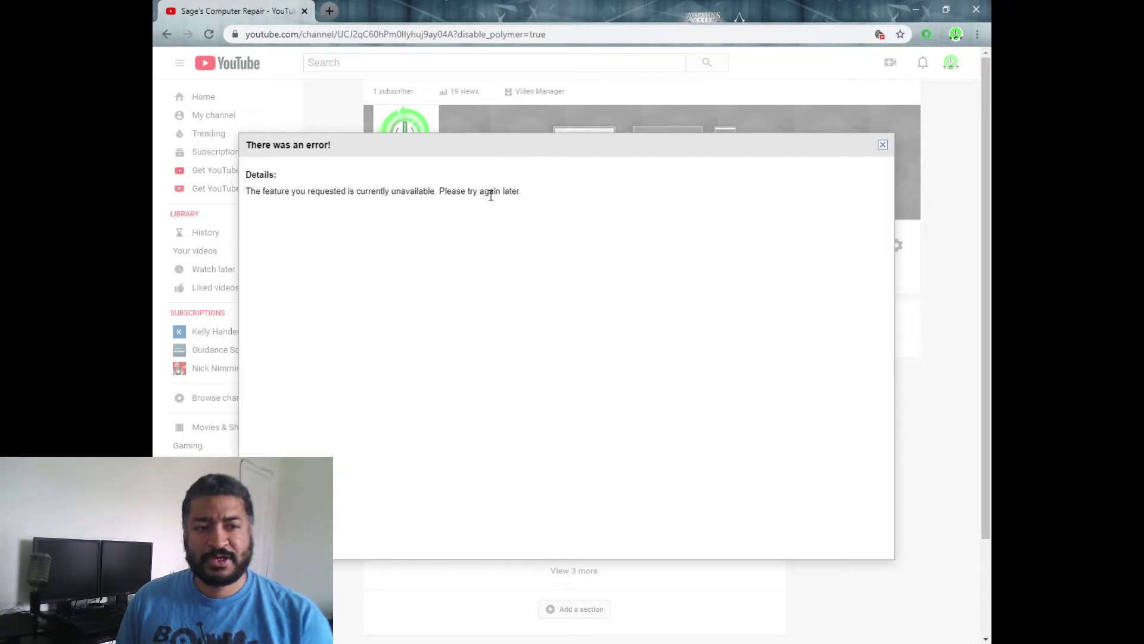
Copy the 'feature currently unavailable' error text, then close the error dialog.
drag(483, 205, 240, 212)
right_click(278, 197)
click(315, 206)
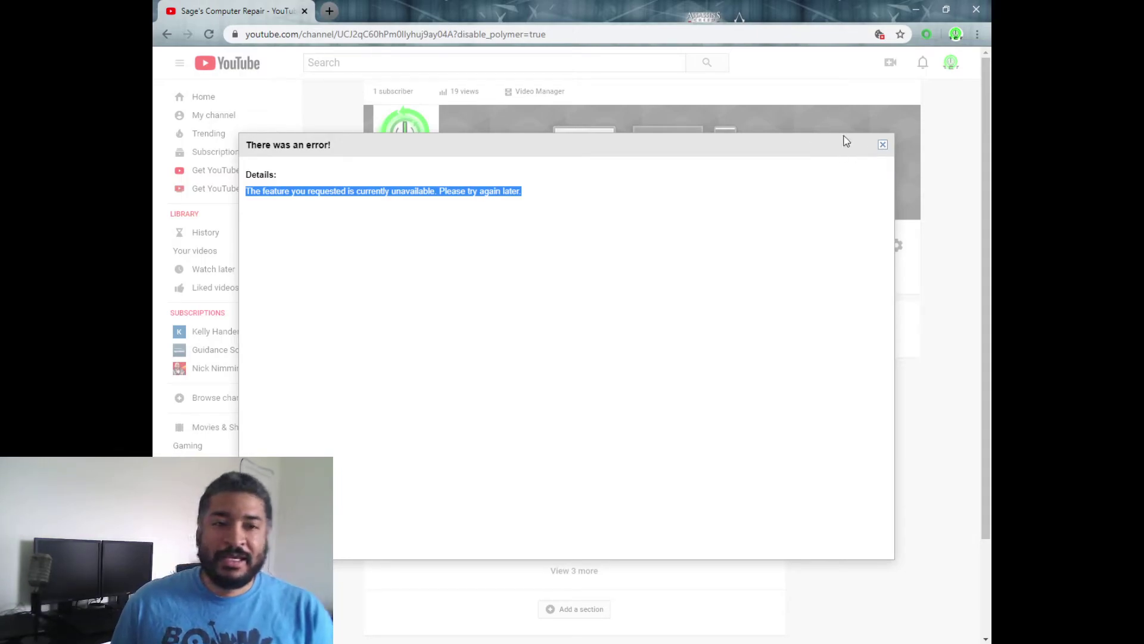
click(886, 148)
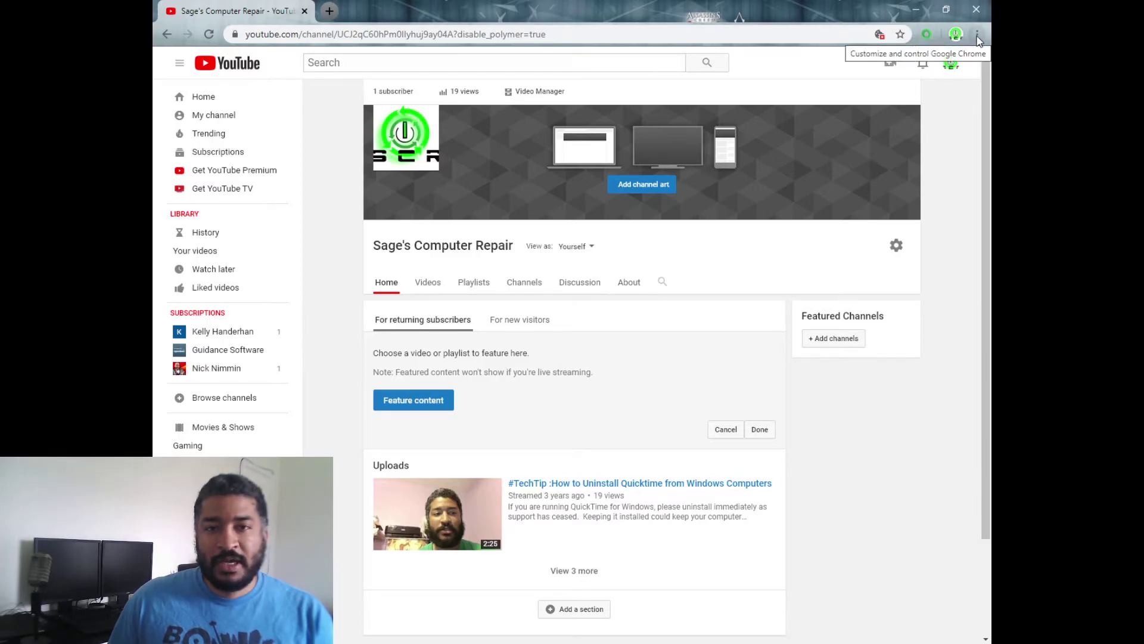
Search Chrome settings for 'cookies' and open Site Settings > Cookies and site data.
click(978, 35)
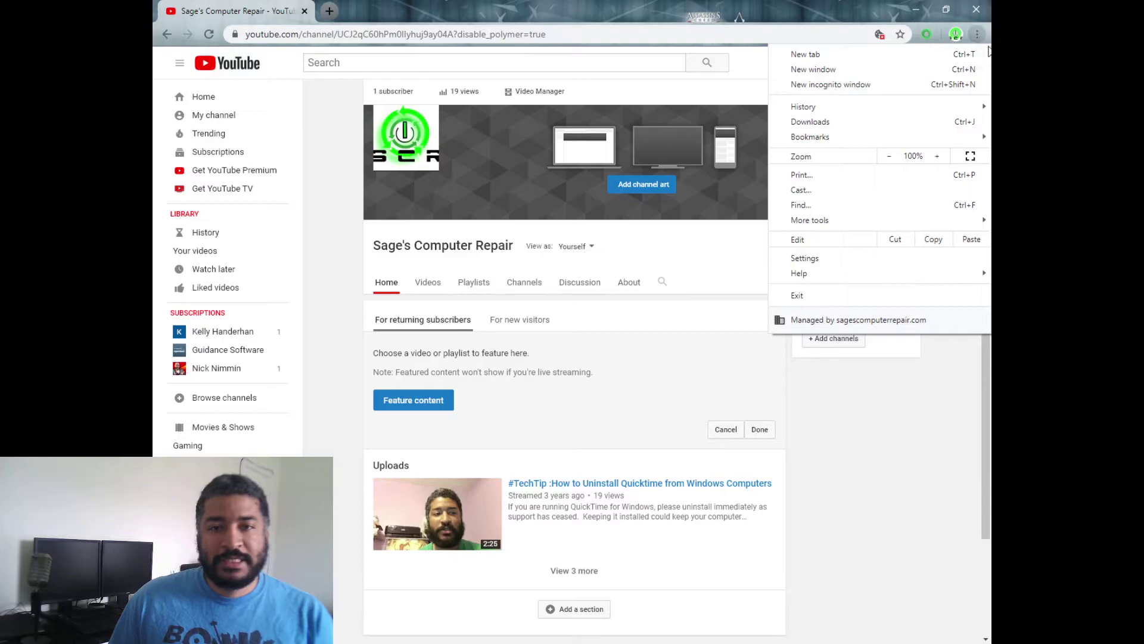
key(Escape)
key(Escape)
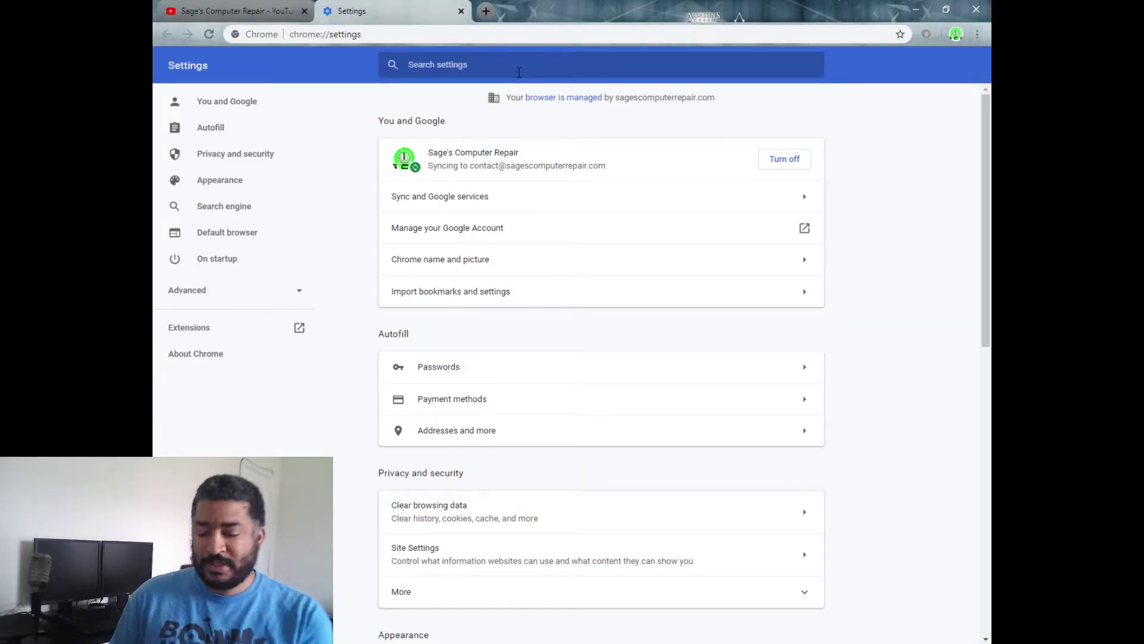
click(519, 72)
text(cookies)
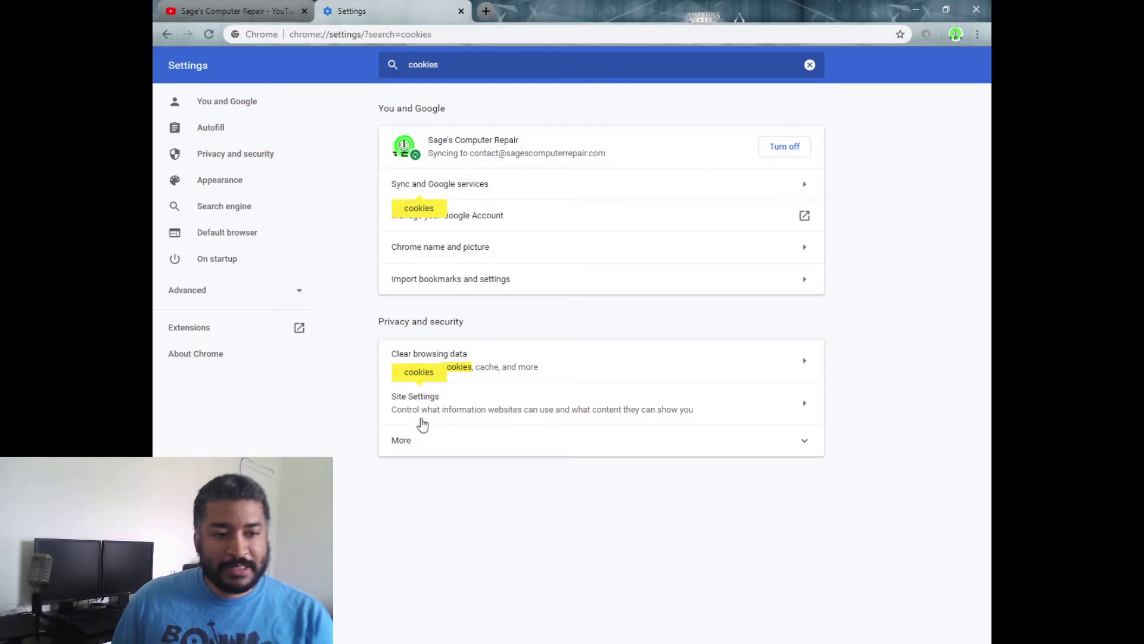
click(429, 408)
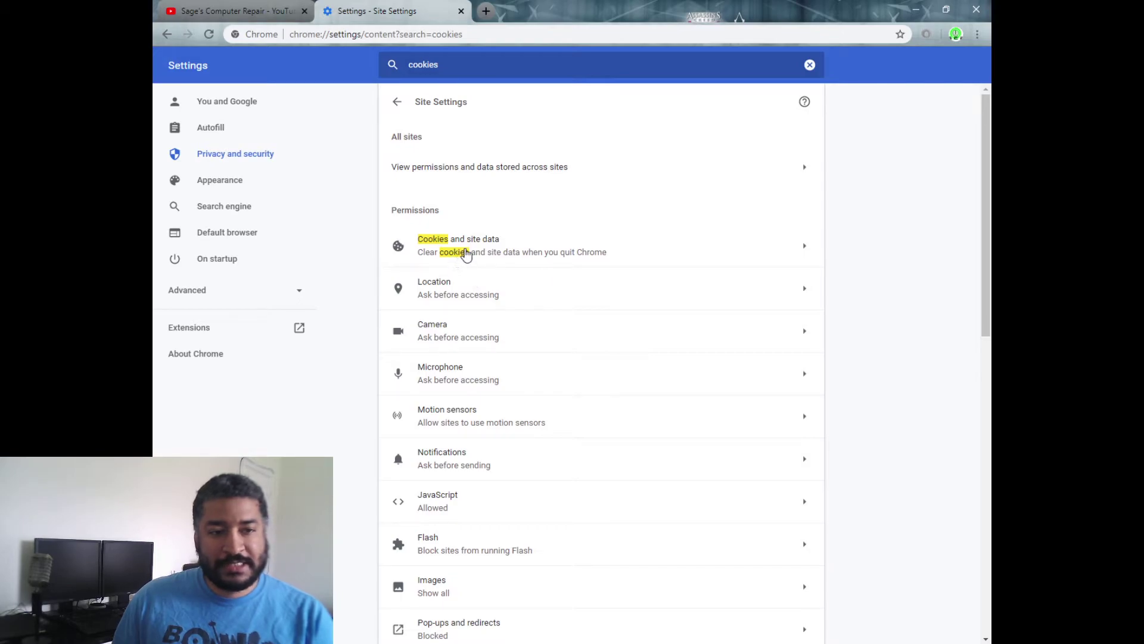
click(468, 253)
Switch off Block third-party cookies and return to the 'cookies' search results.
scroll(517, 292, down, 1)
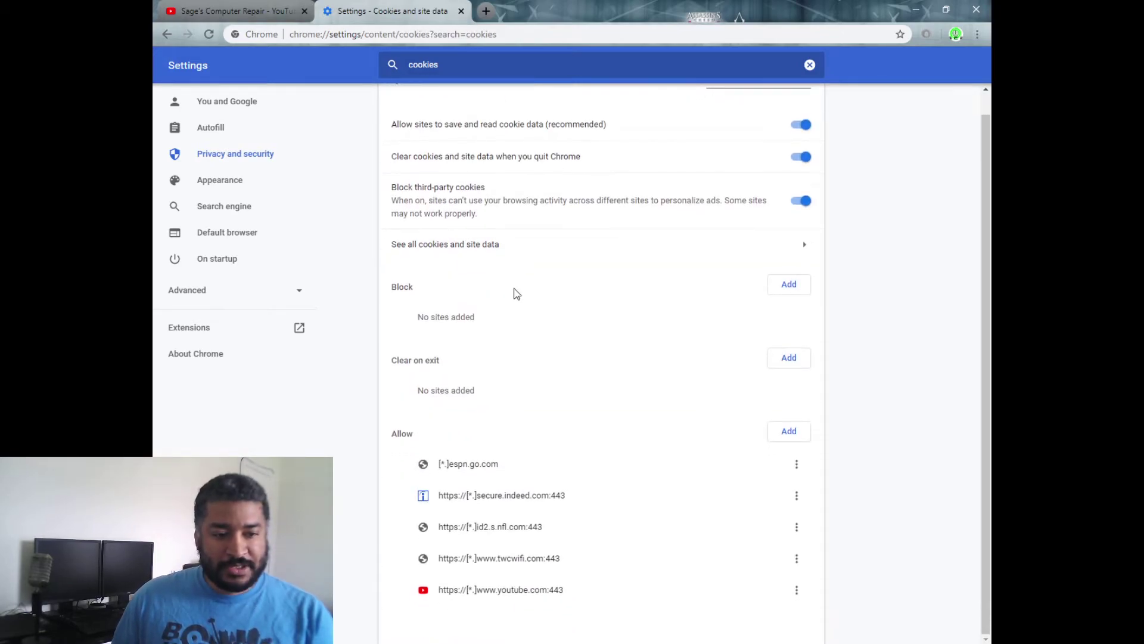
scroll(510, 290, up, 1)
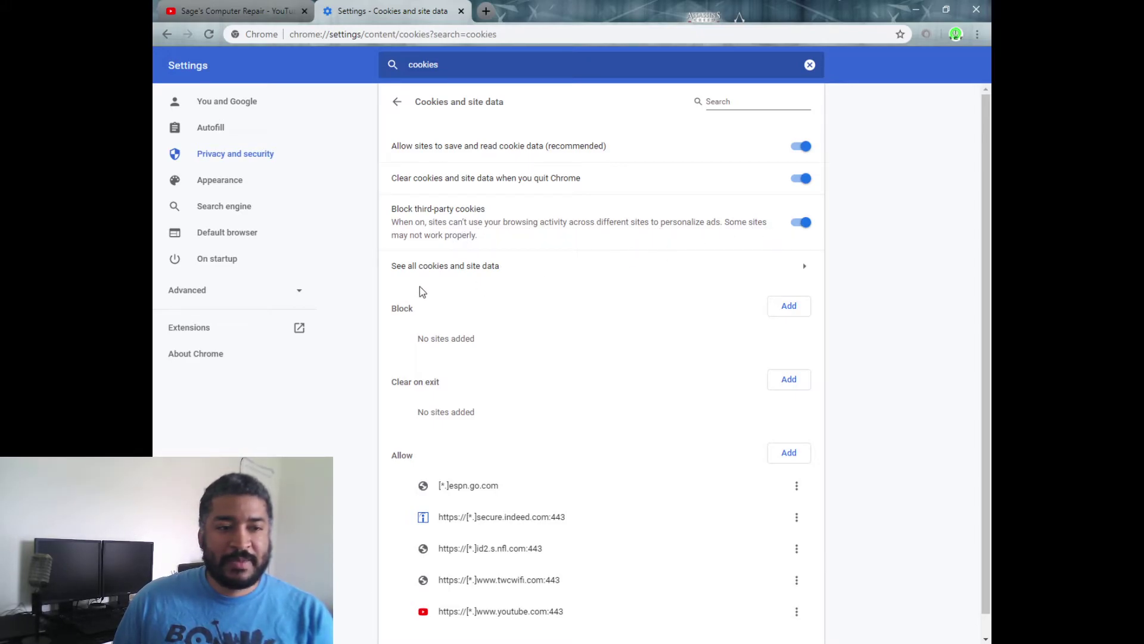
click(801, 224)
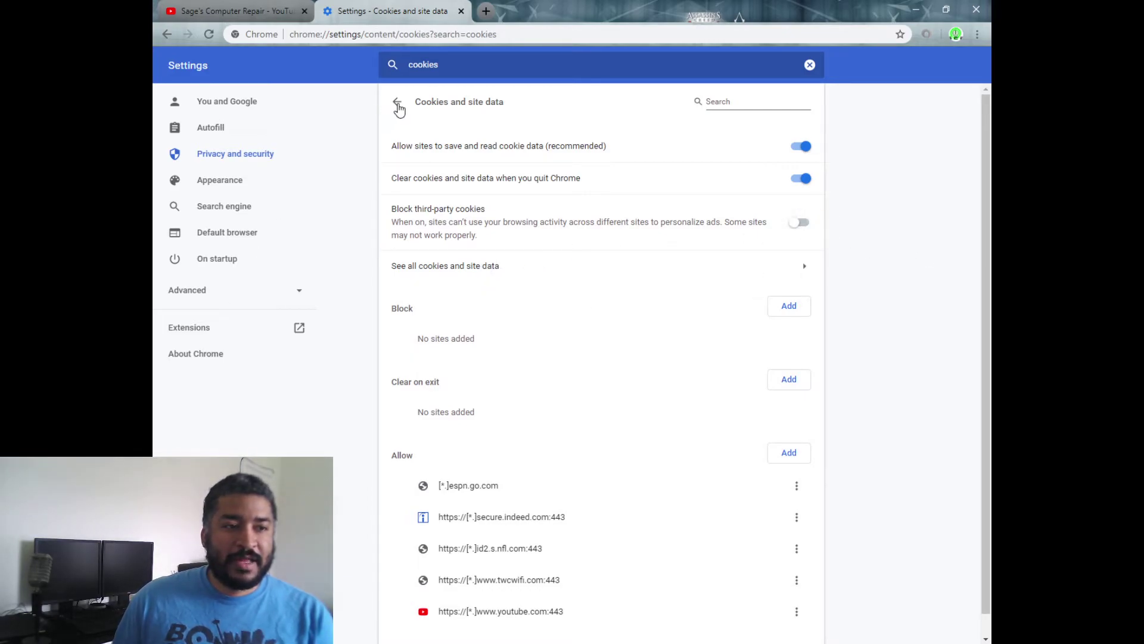
click(397, 105)
click(398, 105)
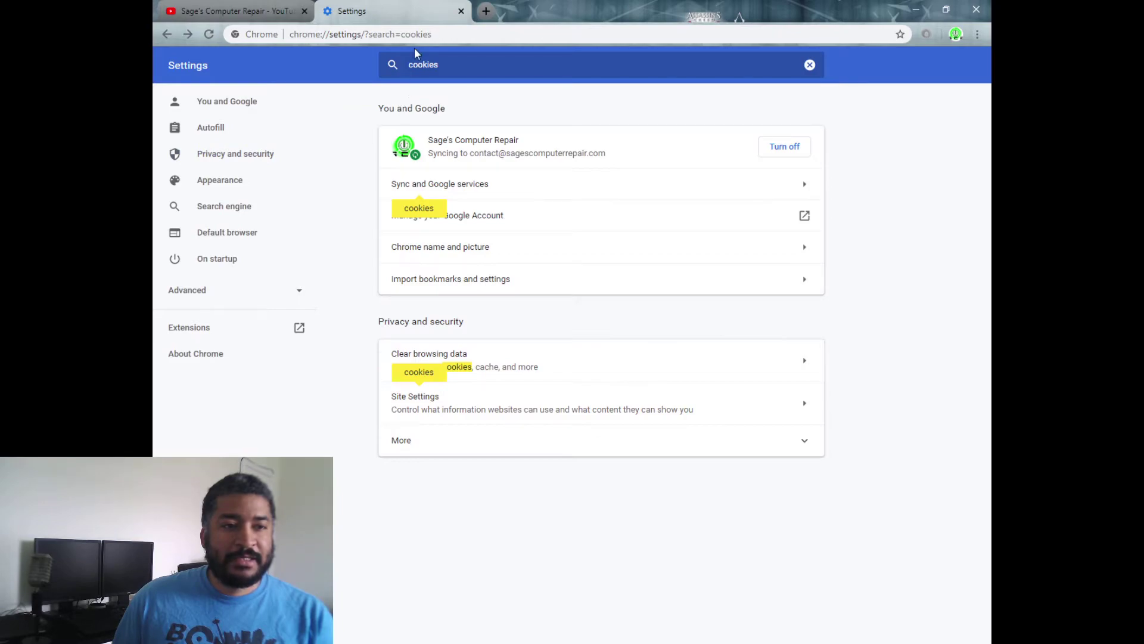
Close the Settings tab, reload the YouTube channel page, and open the Add channel art window.
click(461, 10)
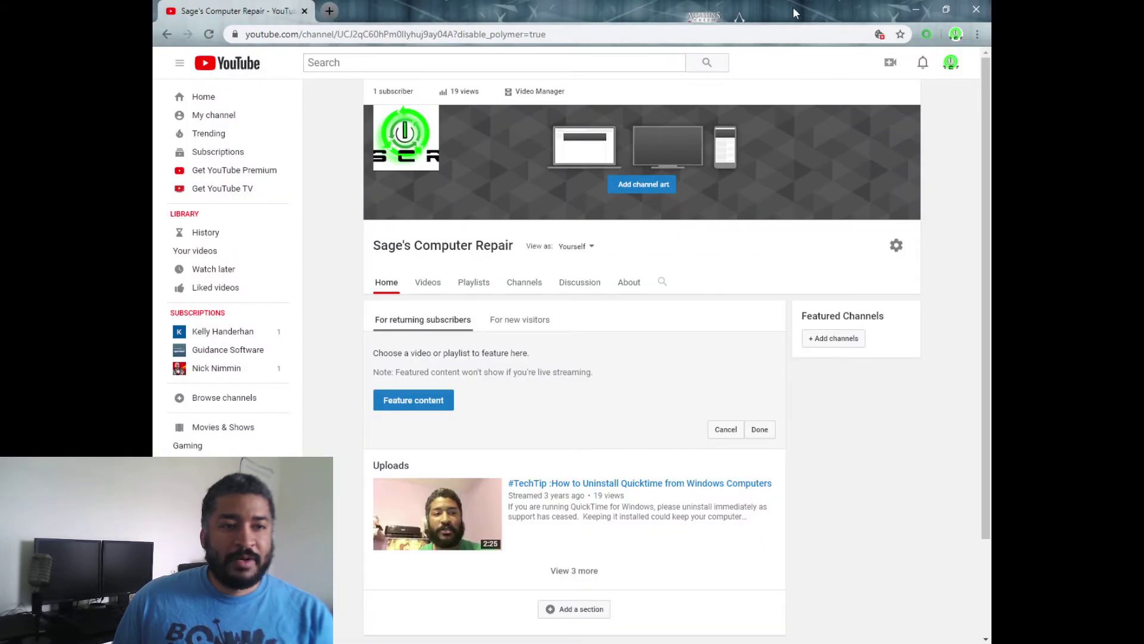
click(210, 35)
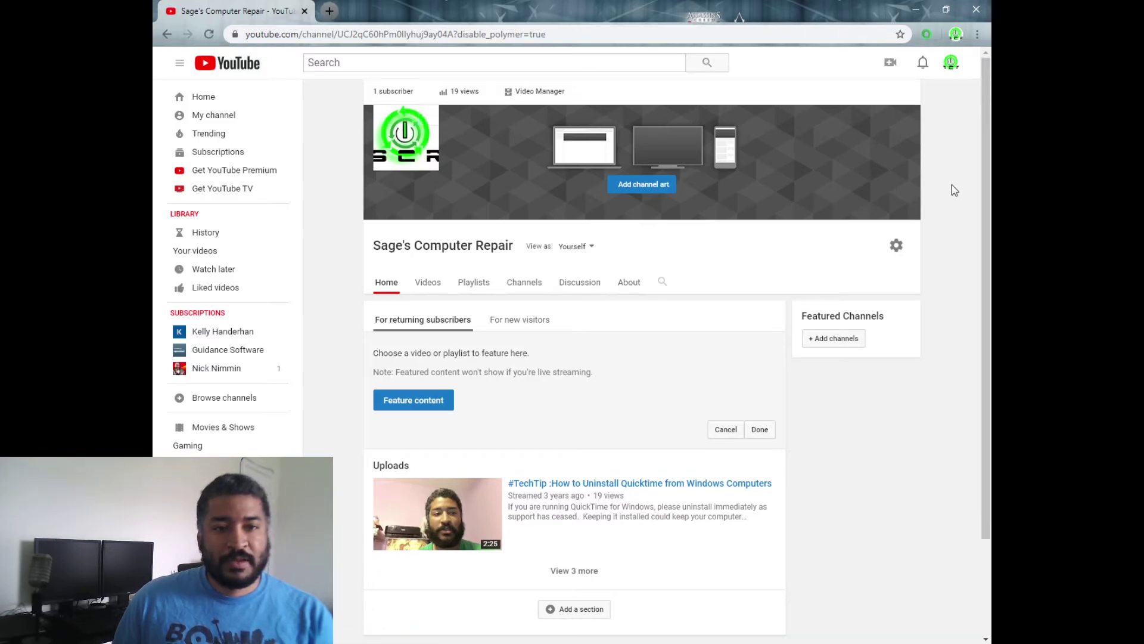
click(642, 186)
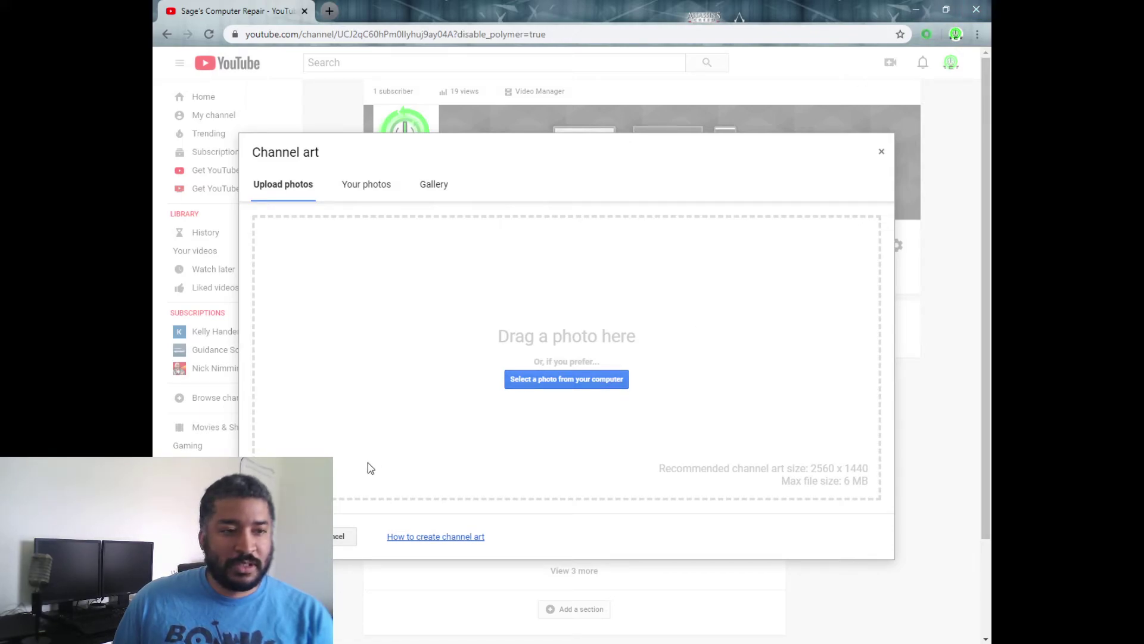
Drag the yellow 'SAGE KNOWS IT' image from File Explorer into the channel art drop zone.
key(super+e)
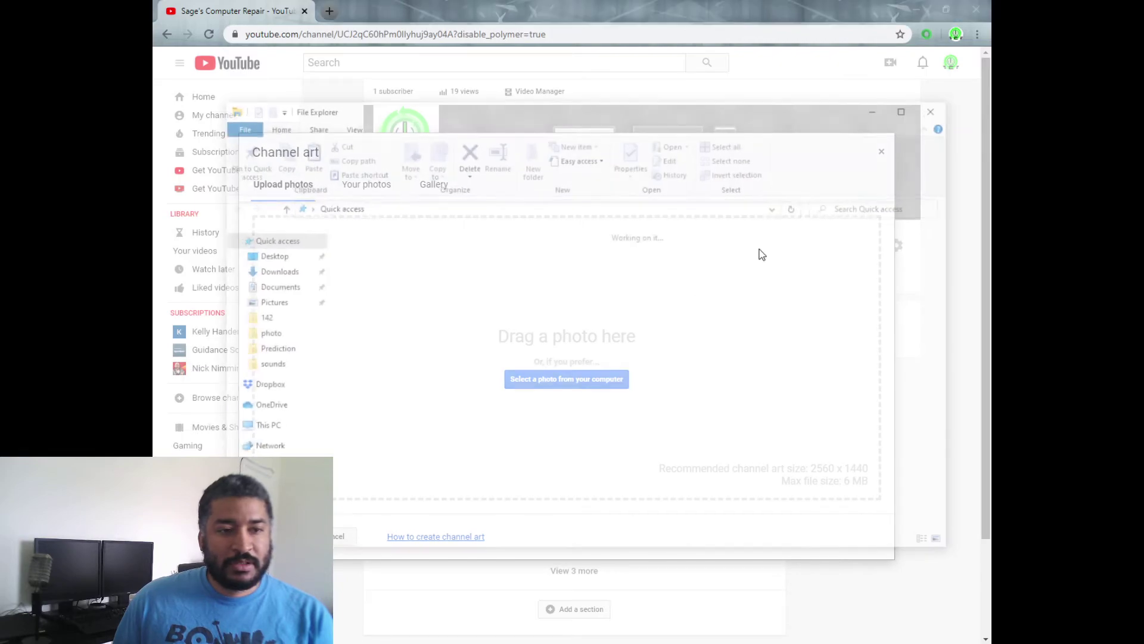
key(alt+Tab)
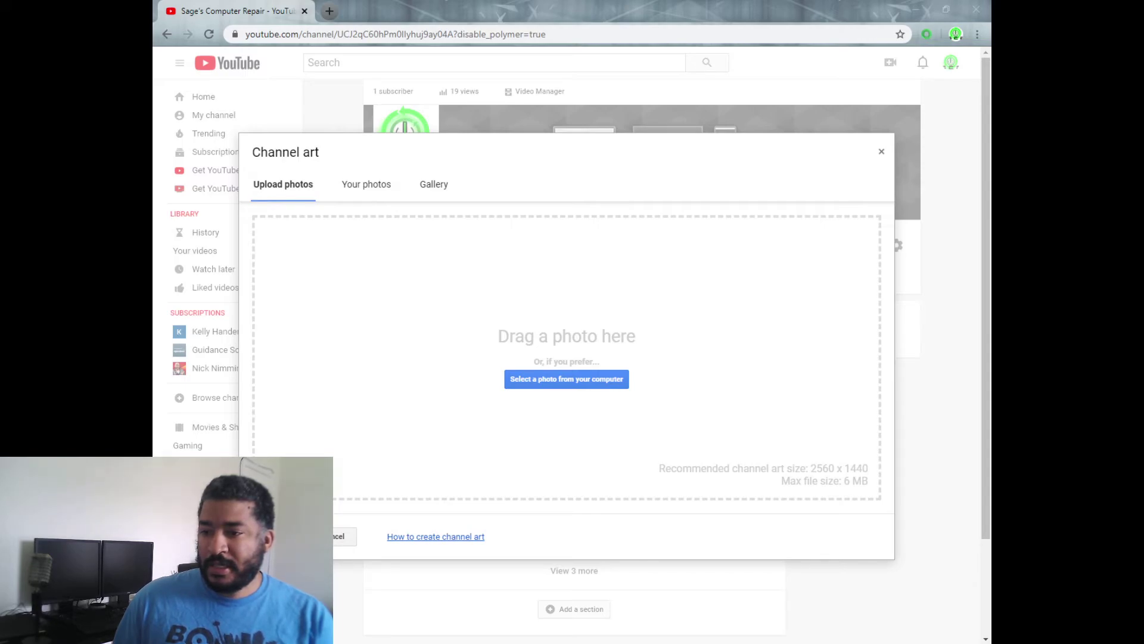
drag(655, 3, 536, 325)
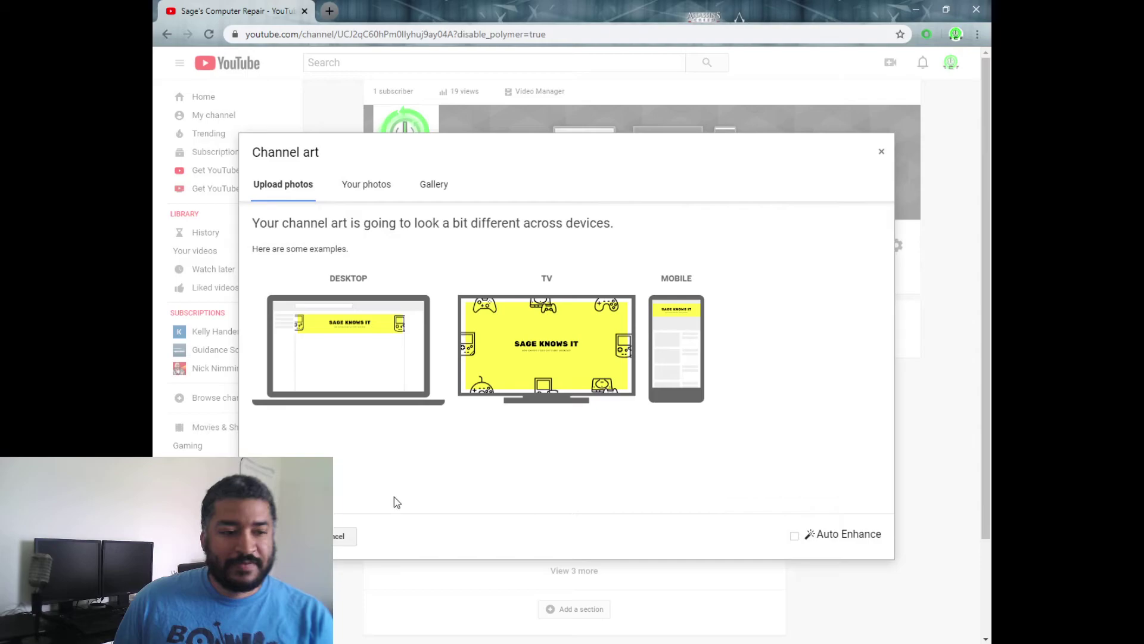
Confirm the yellow 'SAGE KNOWS IT' image as the channel banner.
click(286, 536)
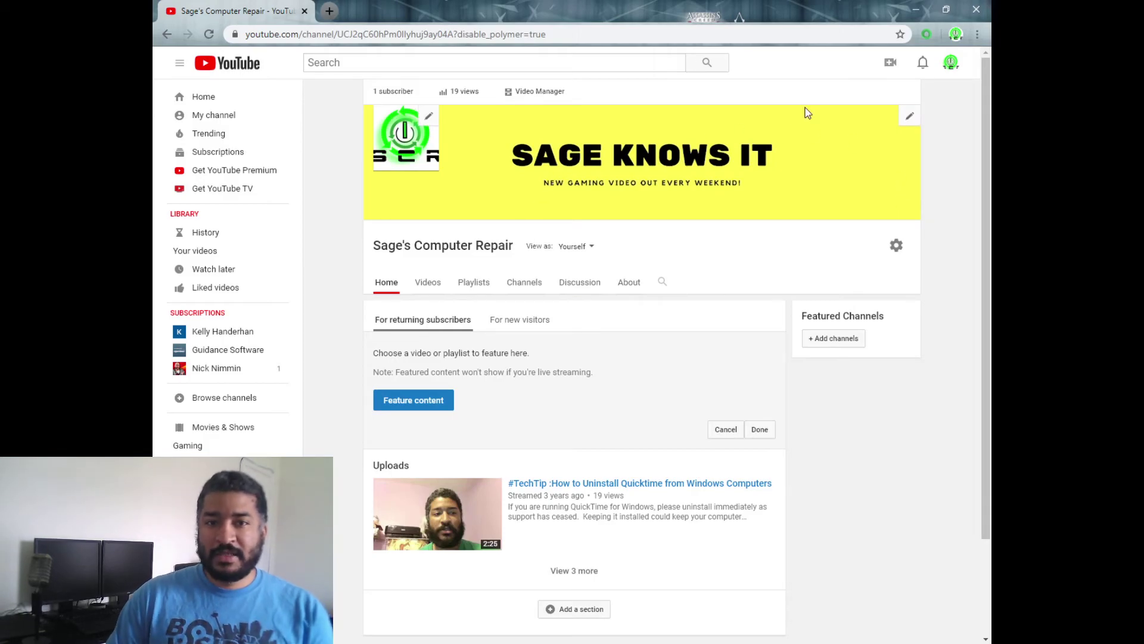
Search Chrome settings for 'cookies' again and open Cookies and site data.
click(977, 37)
key(Escape)
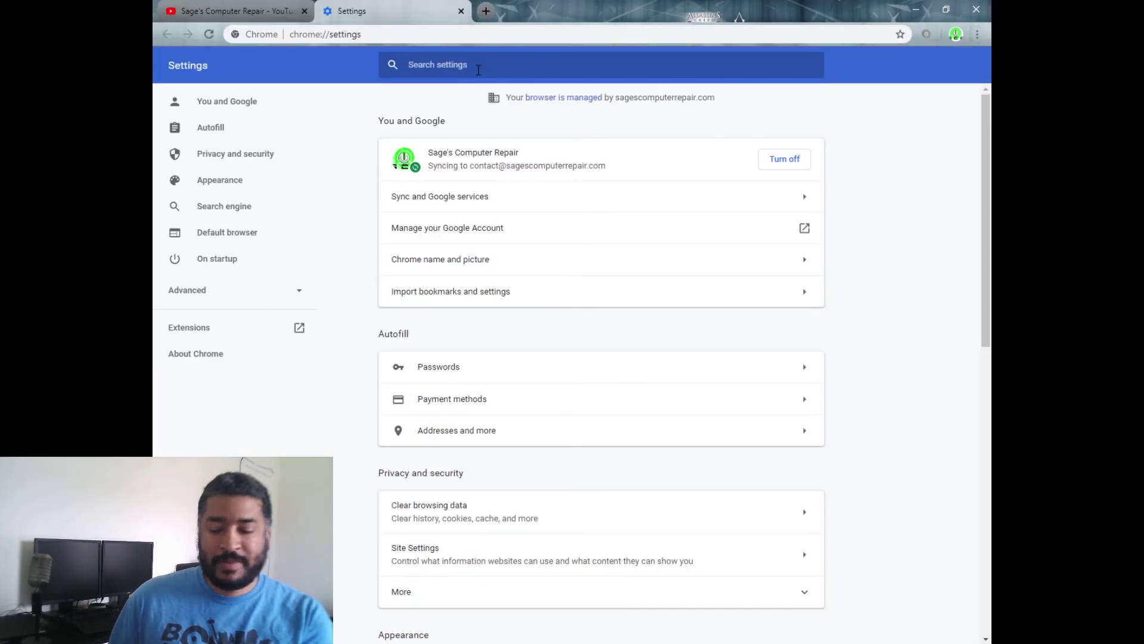
click(478, 69)
text(cookies)
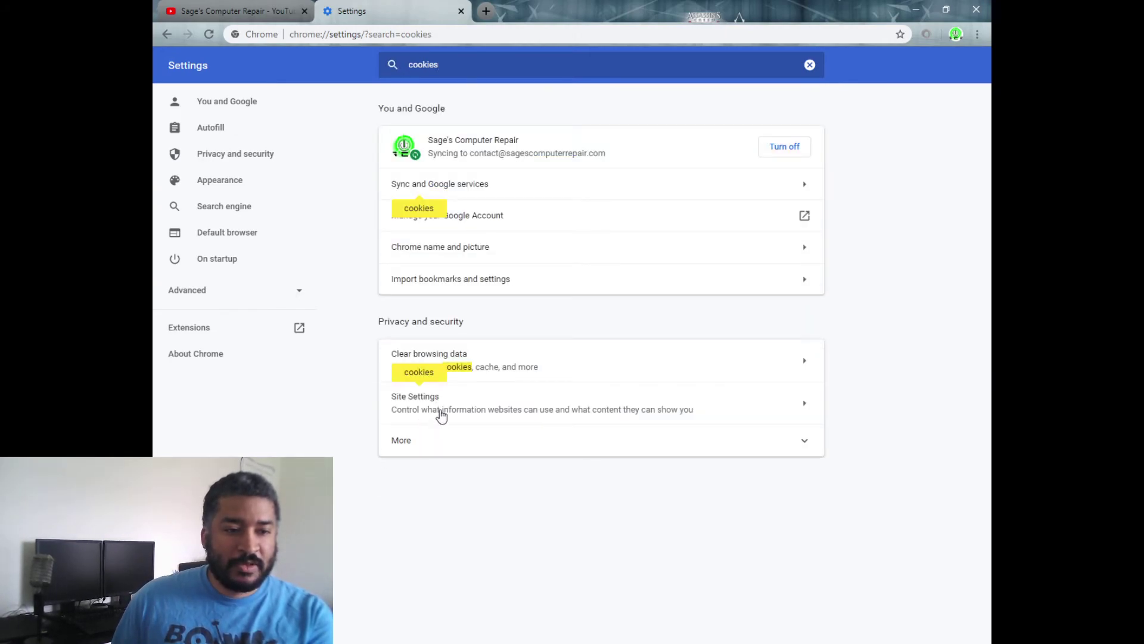
click(441, 412)
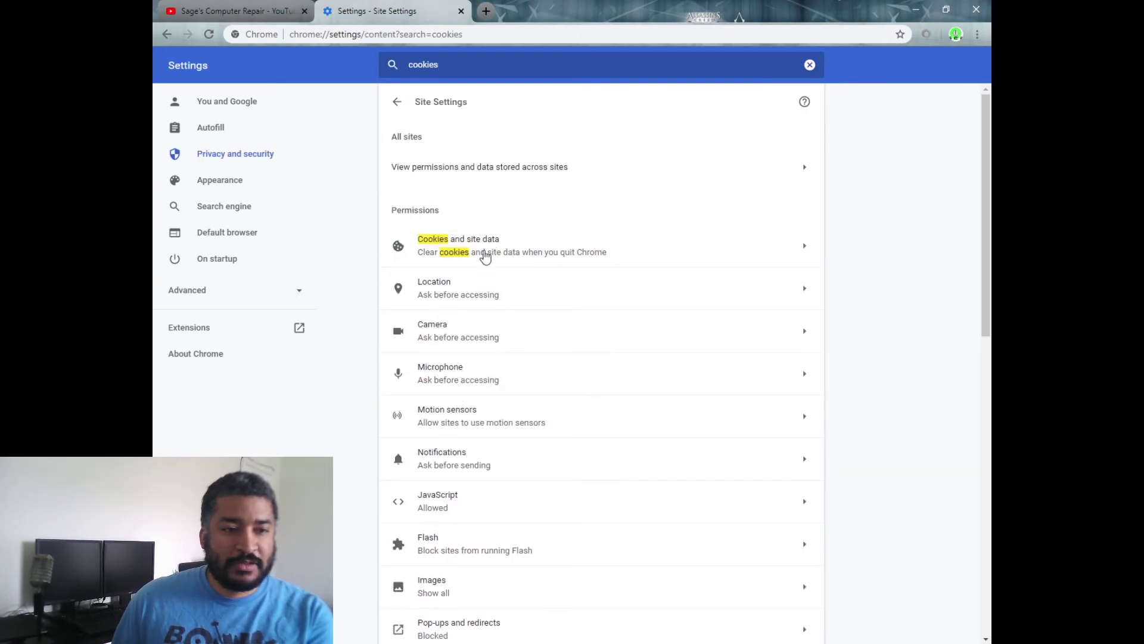
click(498, 254)
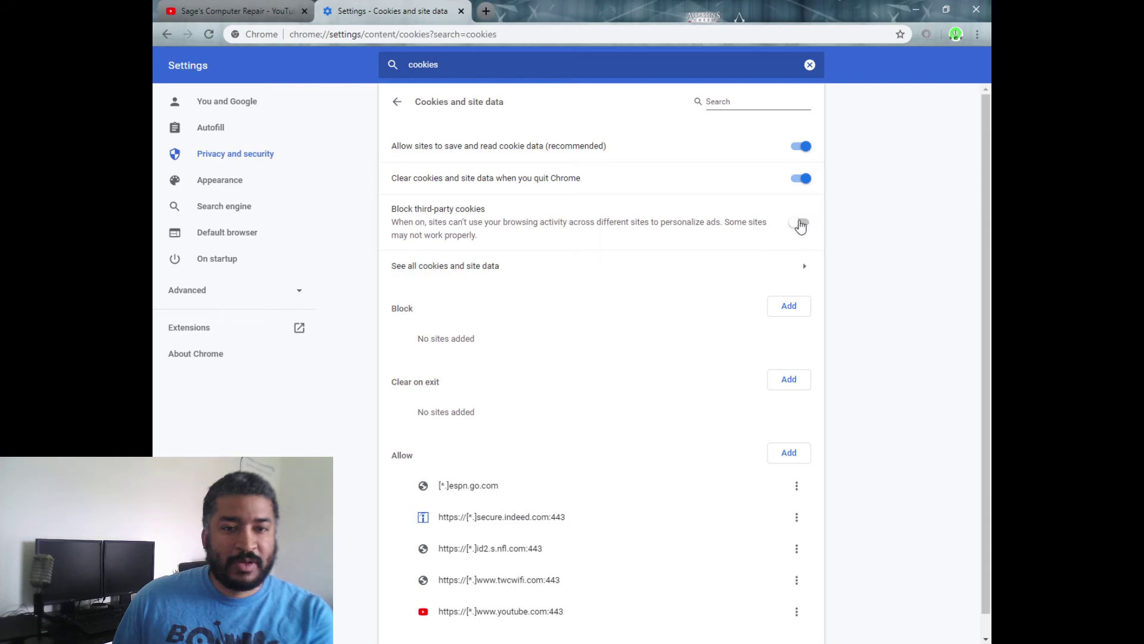
Turn Block third-party cookies back on and close the Settings tab.
click(800, 225)
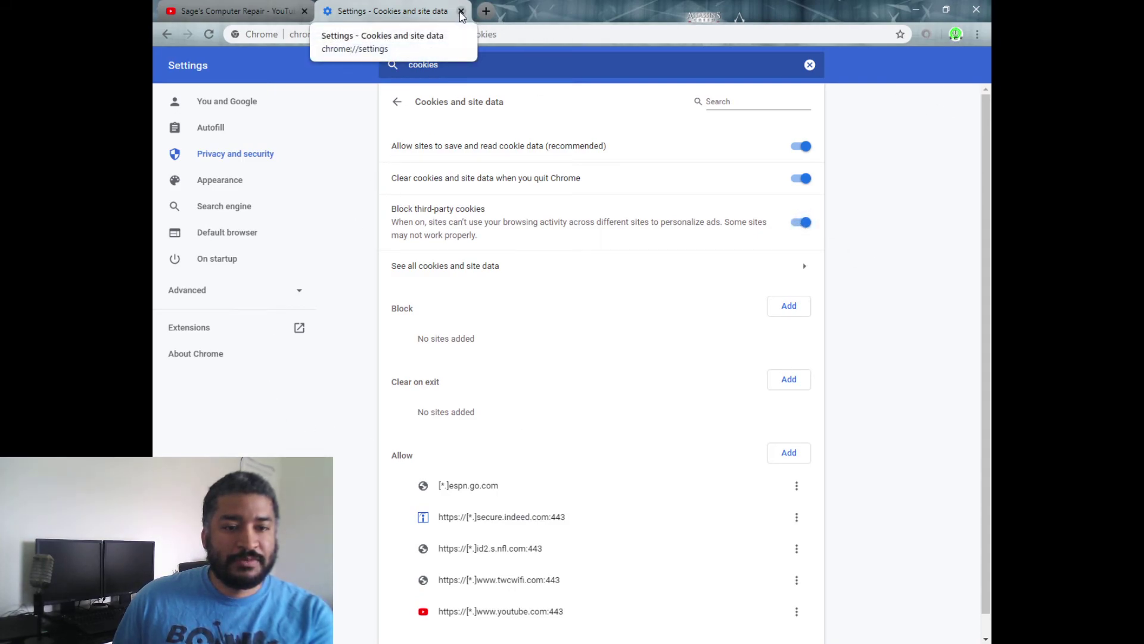
scroll(667, 276, down, 1)
scroll(668, 278, up, 1)
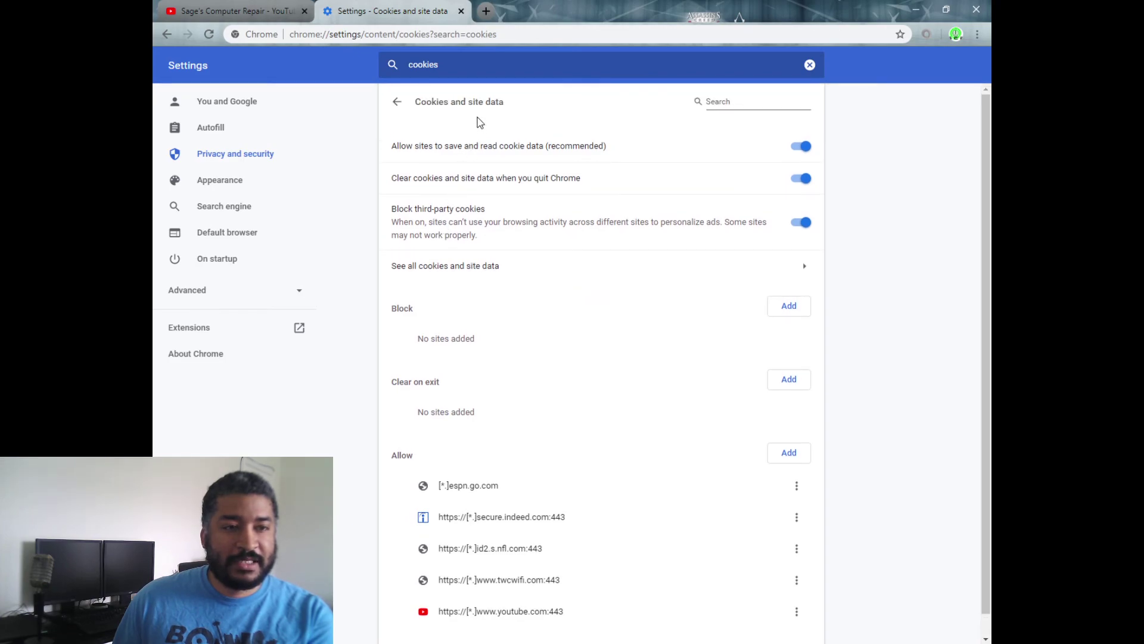
click(461, 11)
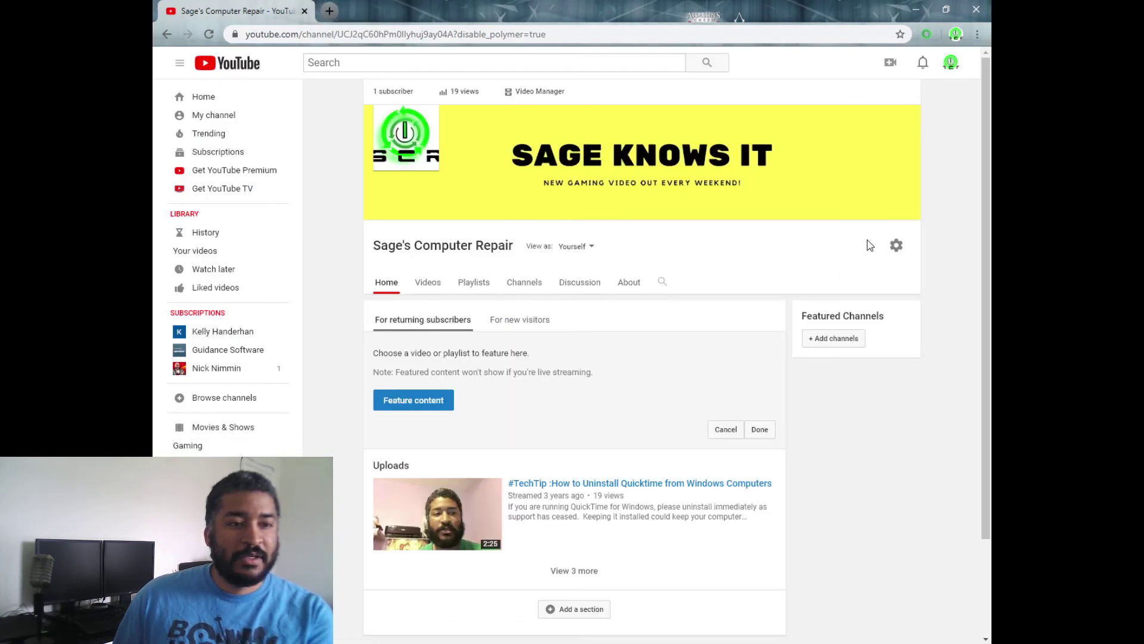